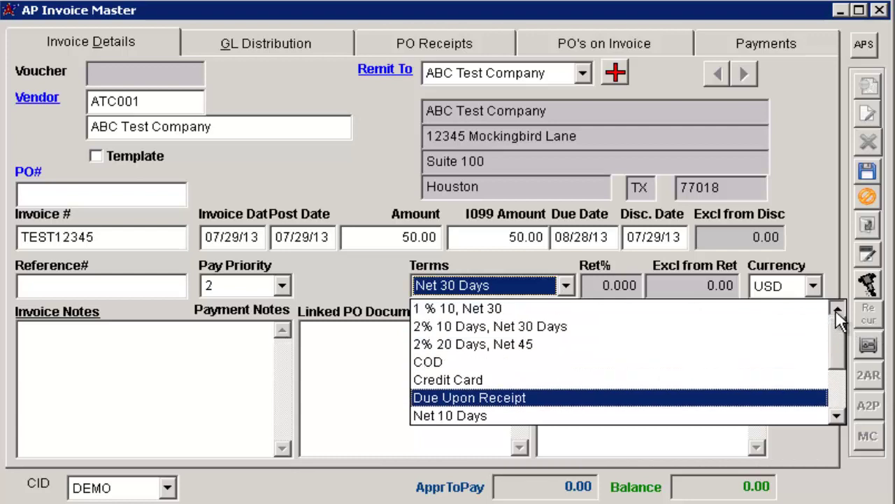
- Set the terms to 1 % 10, Net 30 and save the invoice with its 50.00 distributed to Cost of Goods Sold - Misc
left_click(588, 317)
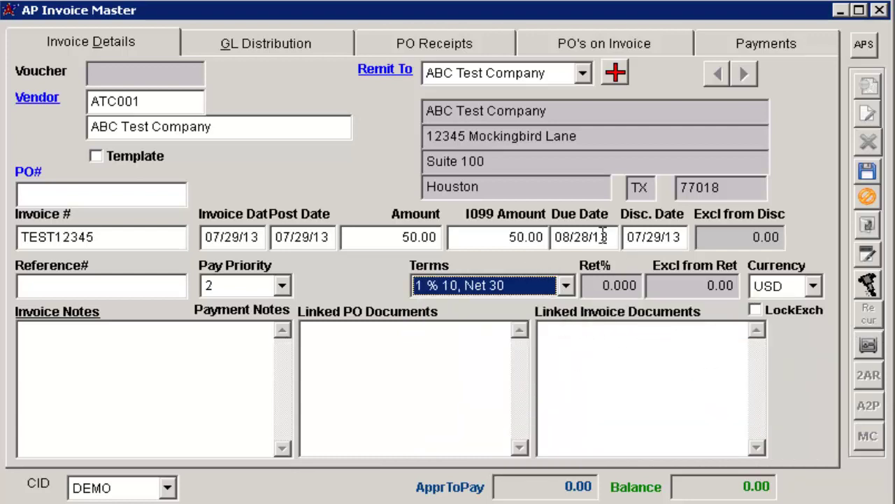
key("alt+g")
left_click(729, 282)
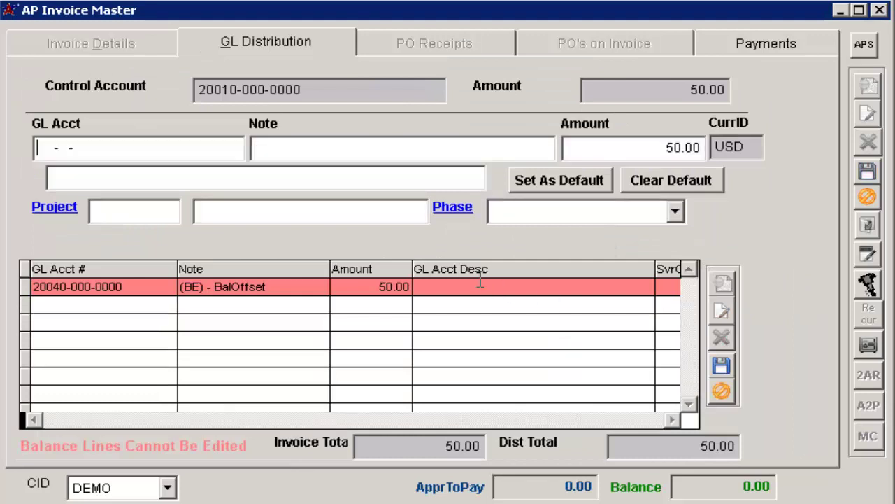
type("5")
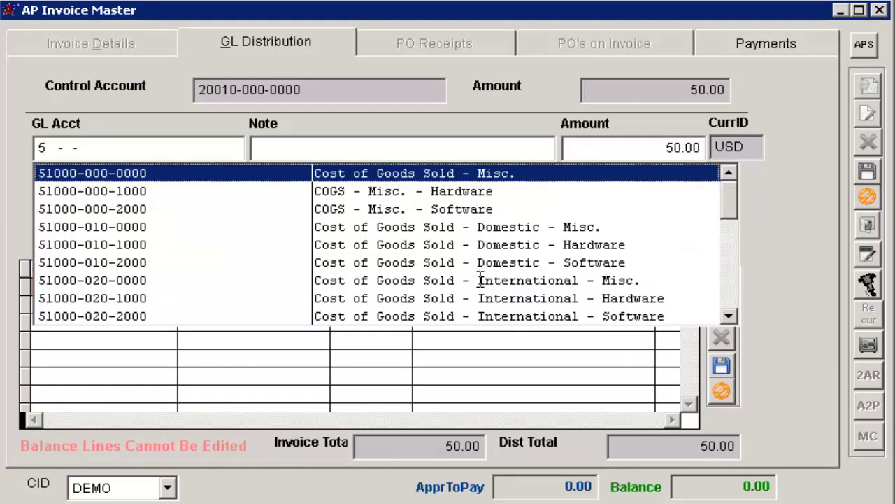
key("Return")
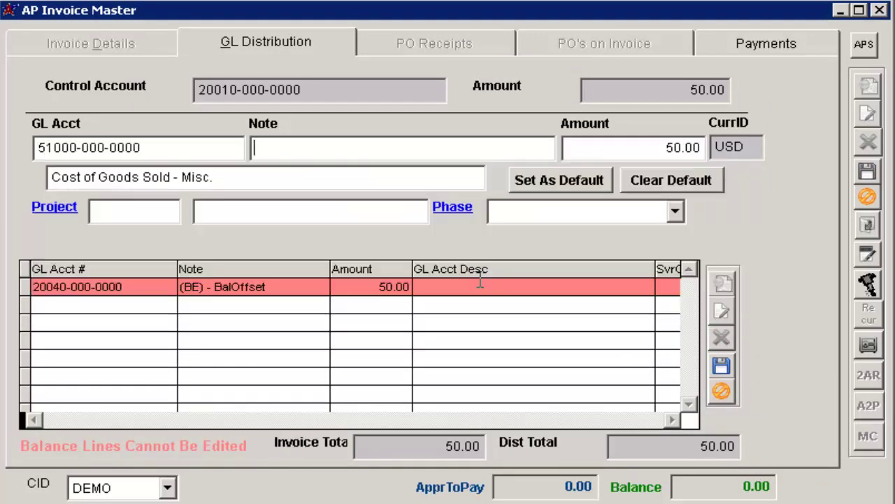
left_click(721, 364)
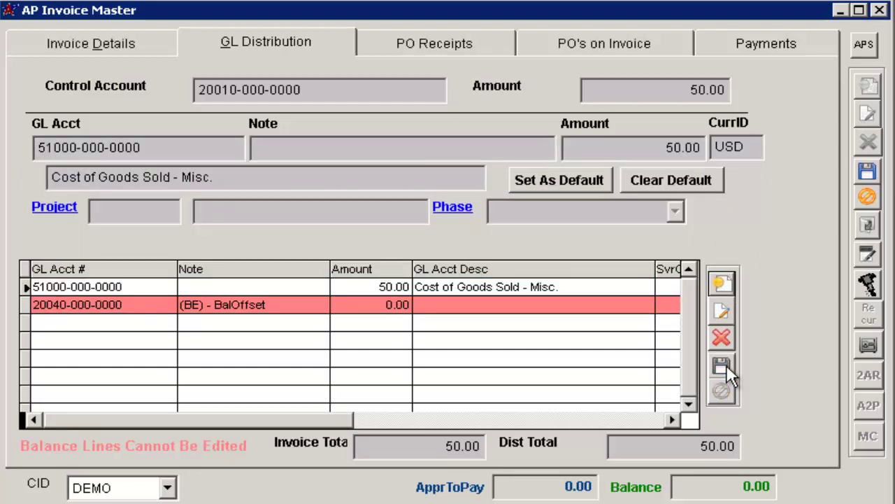
left_click(872, 172)
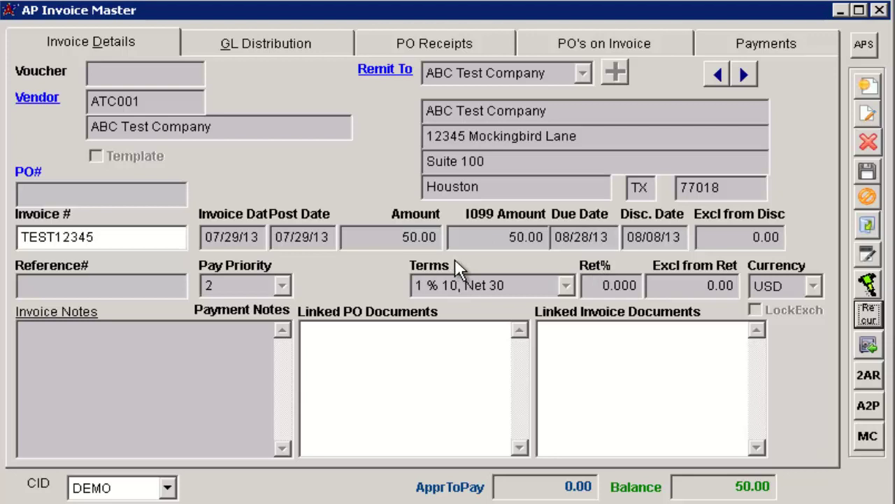
- Edit the saved invoice to exclude 25.00 from the discount and save it
left_click(868, 114)
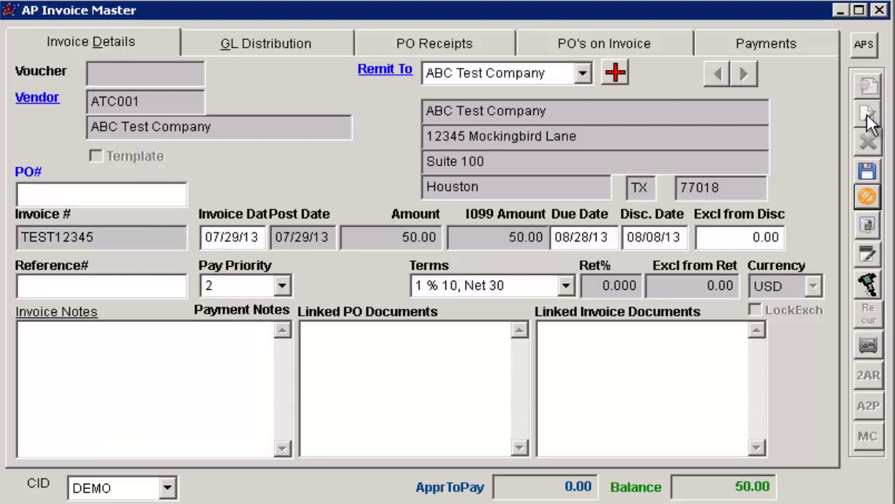
left_click(767, 237)
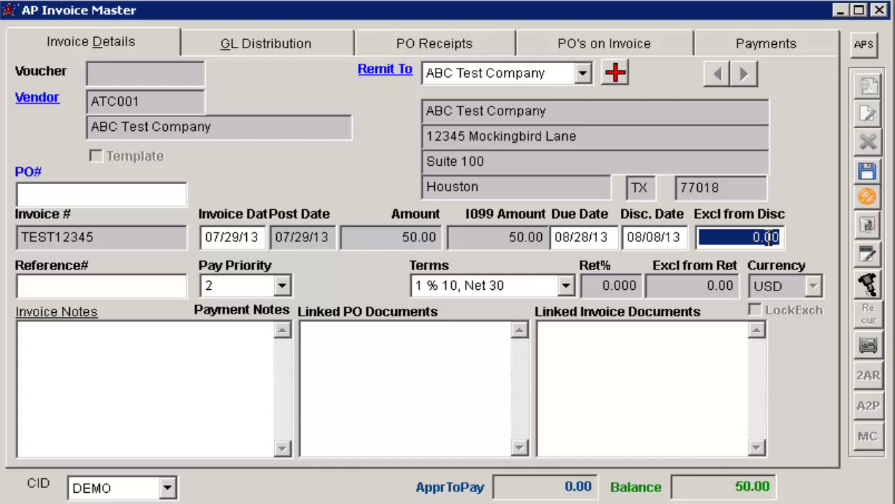
type("25")
key("Tab")
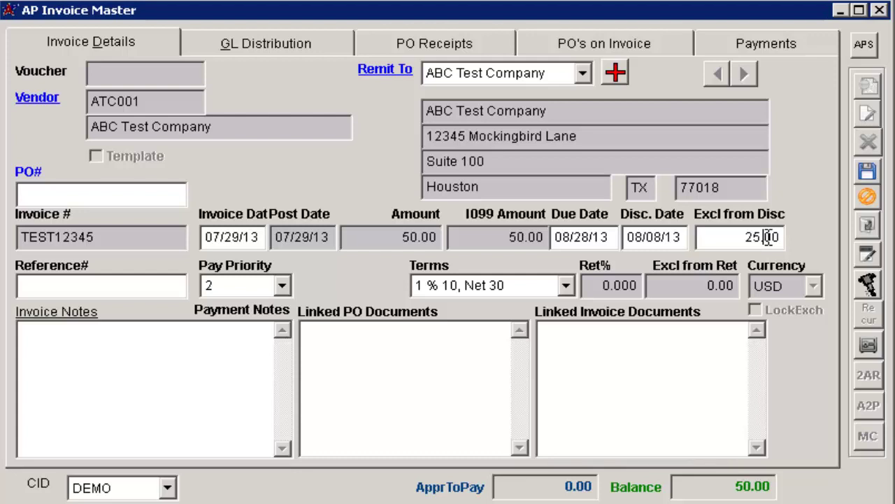
left_click(868, 172)
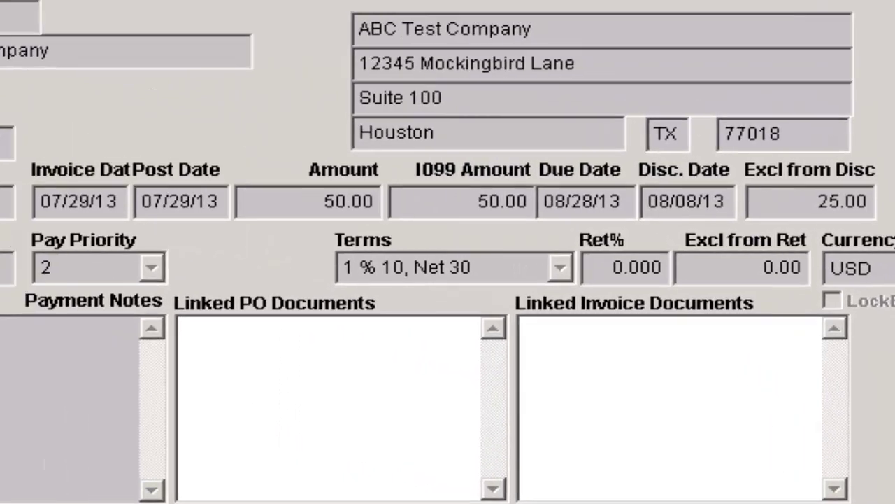
- Check the discount in the invoice's single approve-to-pay form, and close both the form and the invoice screen
left_click(584, 225)
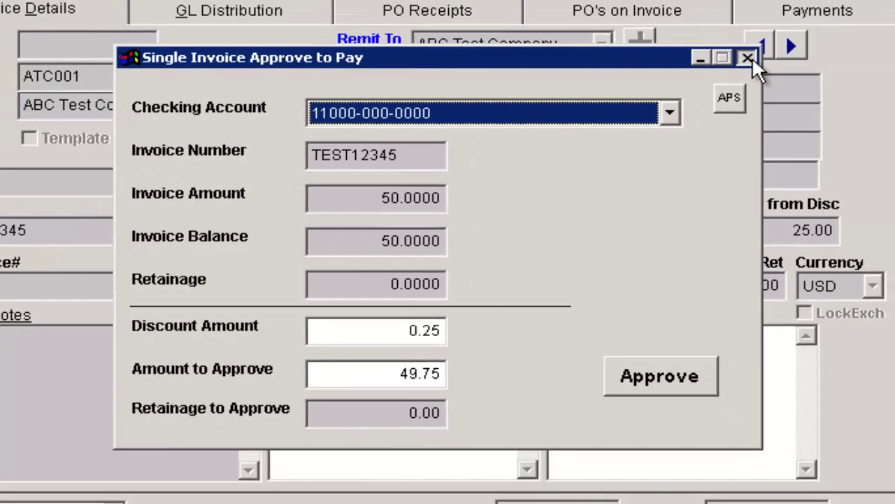
left_click(748, 58)
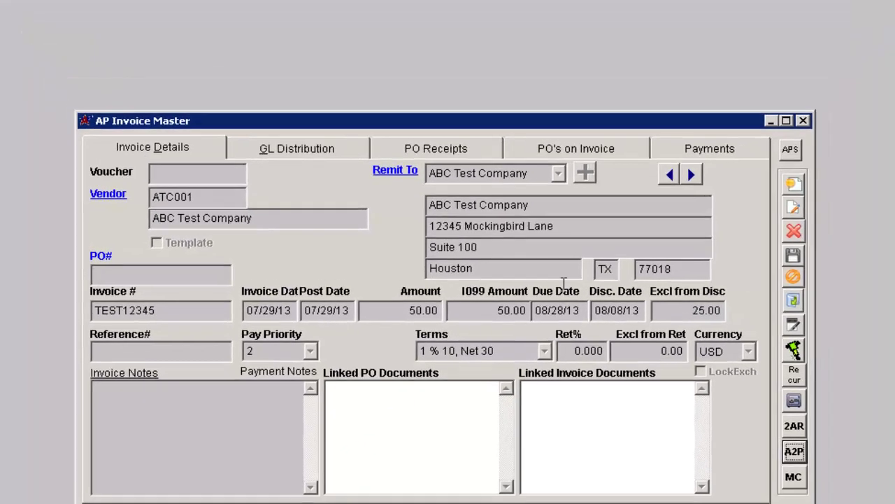
left_click(803, 120)
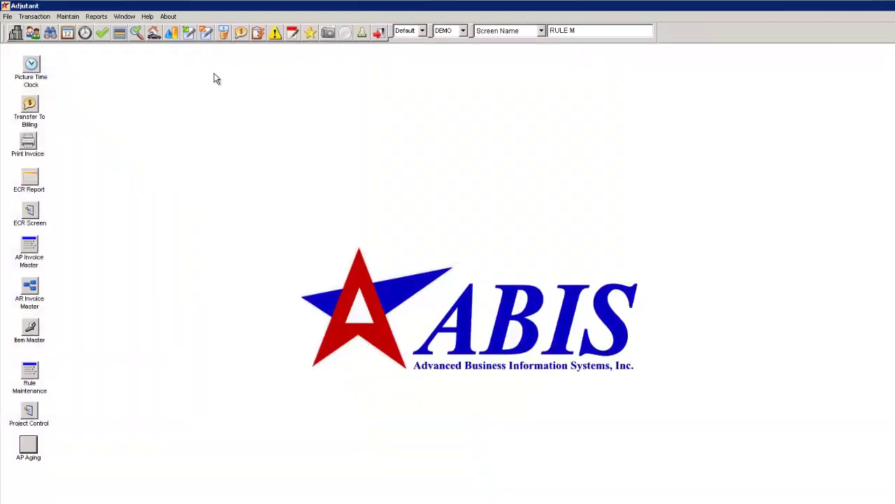
- Open AP Invoice Master and start a new invoice for vendor ABC Test Company
left_click(42, 17)
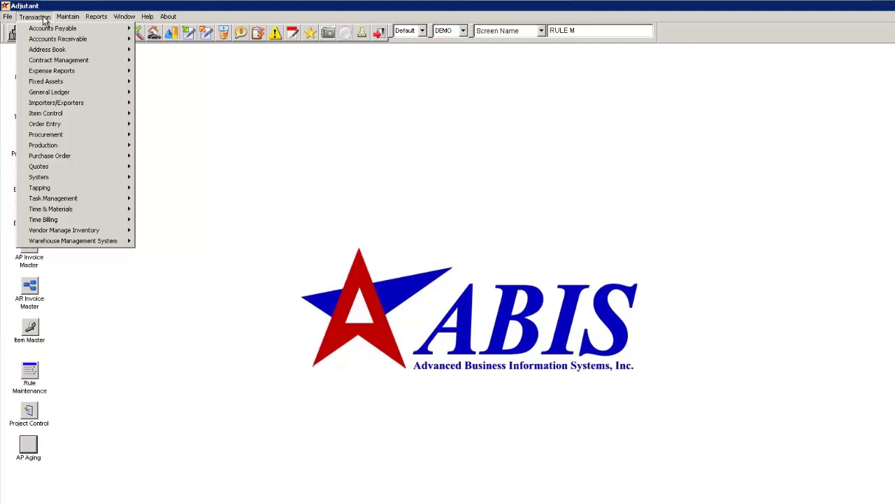
mouse_move(49, 28)
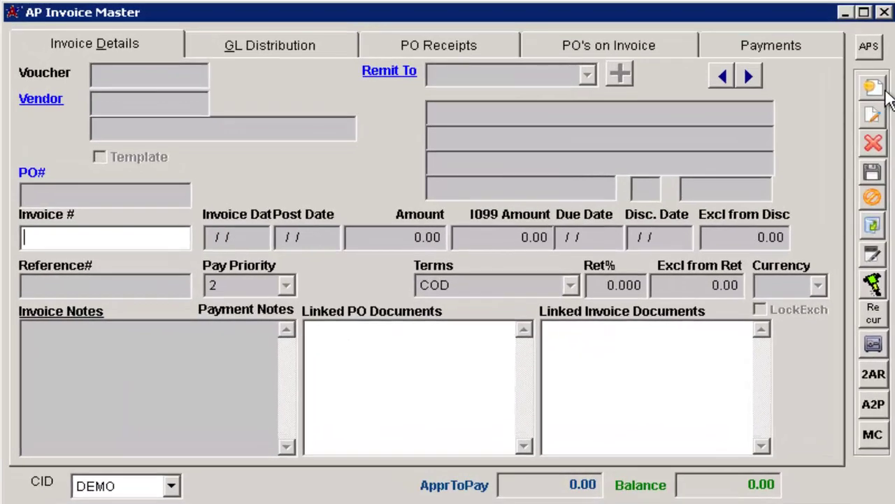
left_click(873, 87)
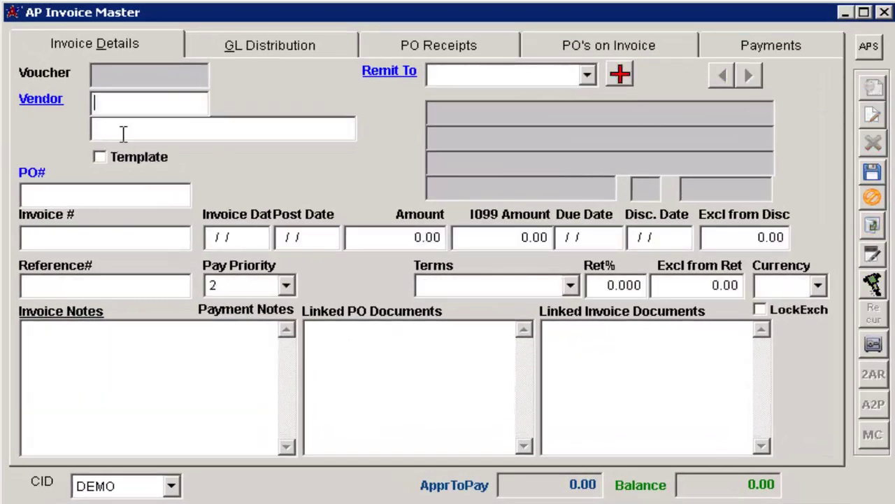
left_click(123, 134)
type("abc test")
key("Tab")
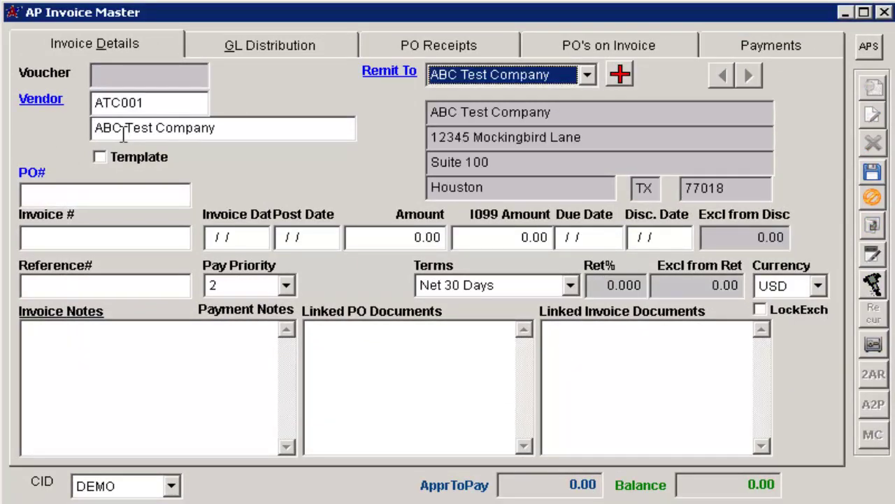
- Enter invoice number TEST555 with invoice and post dates of 07/29/13 and an amount of 1,000.00
left_click(95, 245)
type("TES")
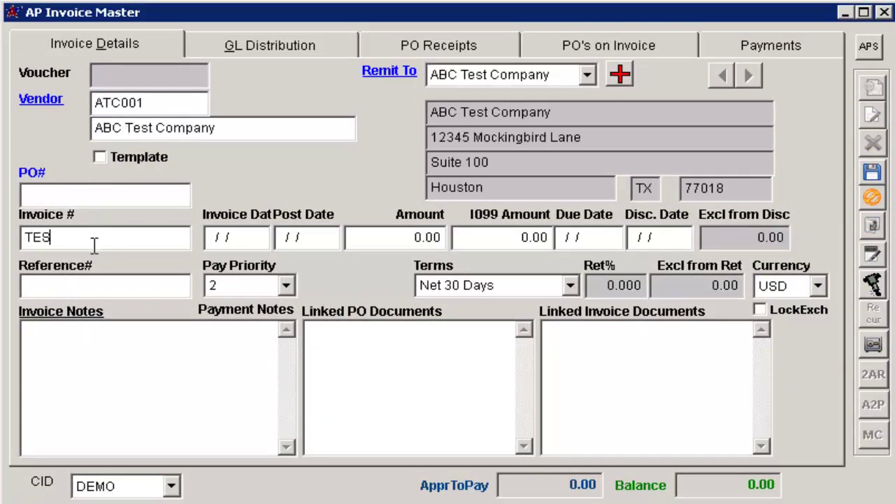
type("T555")
key("Tab")
key("Tab")
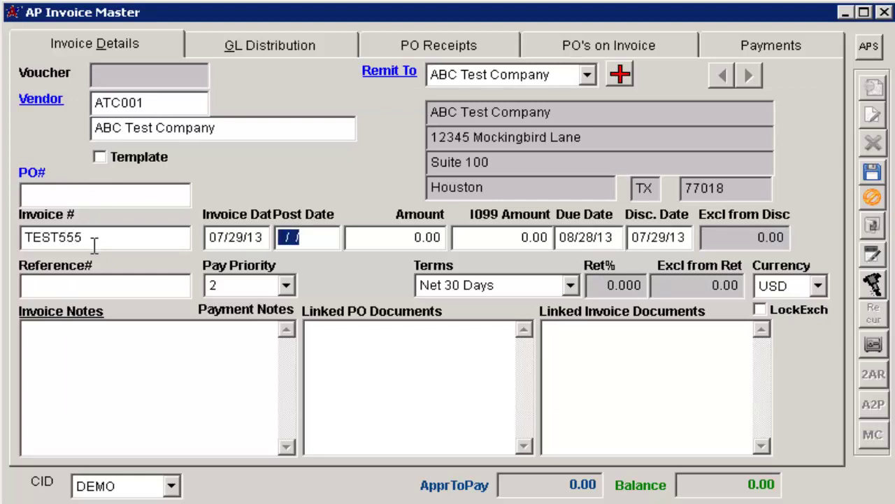
key("Tab")
type("1")
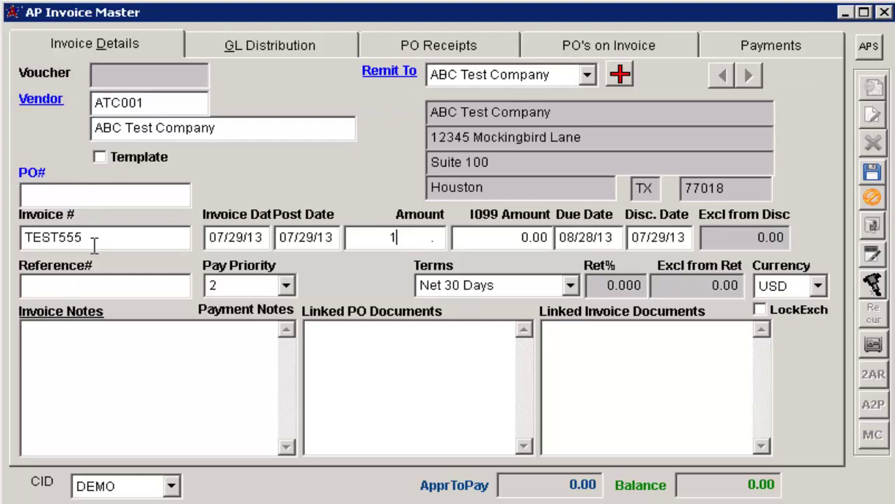
type("00,0")
key("Tab")
- Distribute the full 1,000.00 to the Cost of Goods Sold - Misc. GL account and save the invoice
left_click(872, 171)
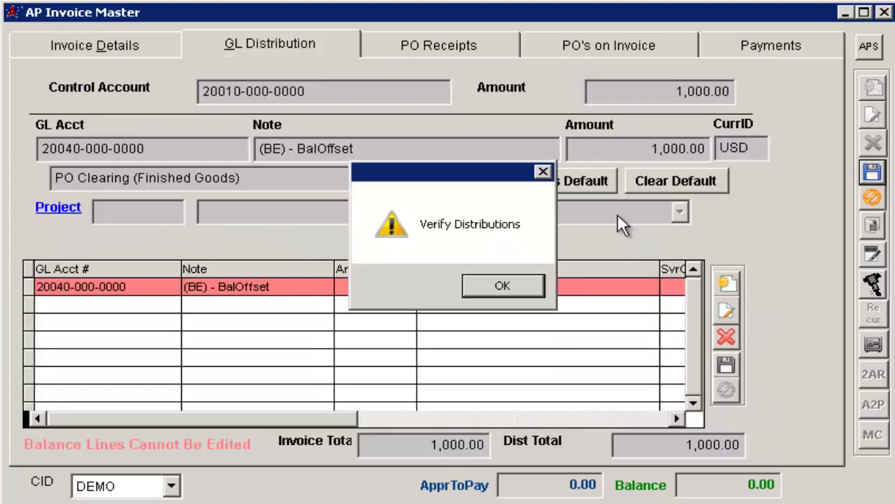
left_click(533, 279)
left_click(731, 284)
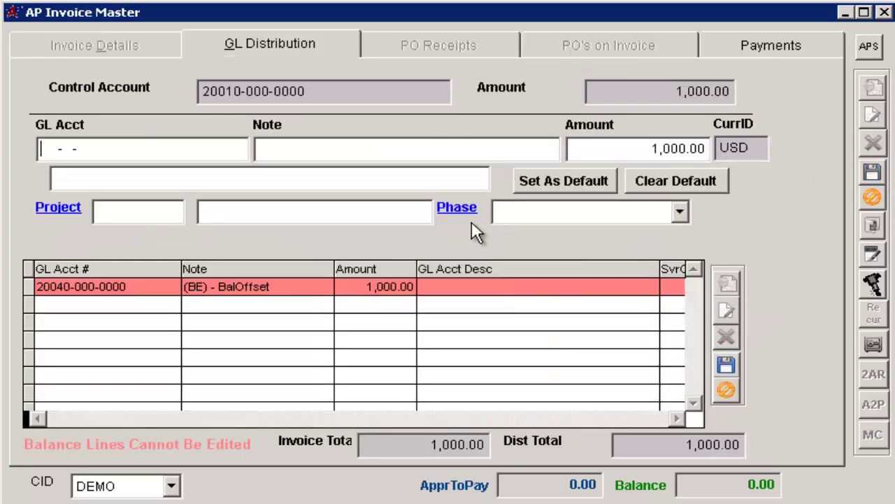
type("5")
key("Tab")
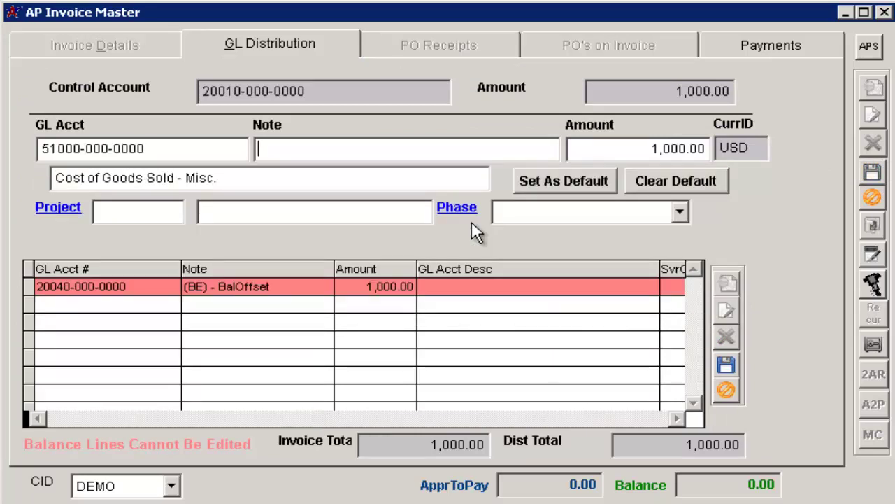
left_click(728, 364)
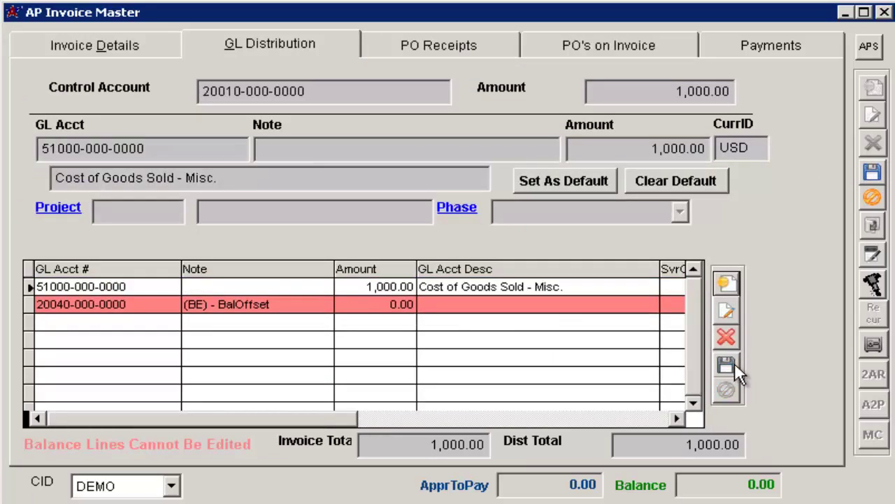
left_click(872, 171)
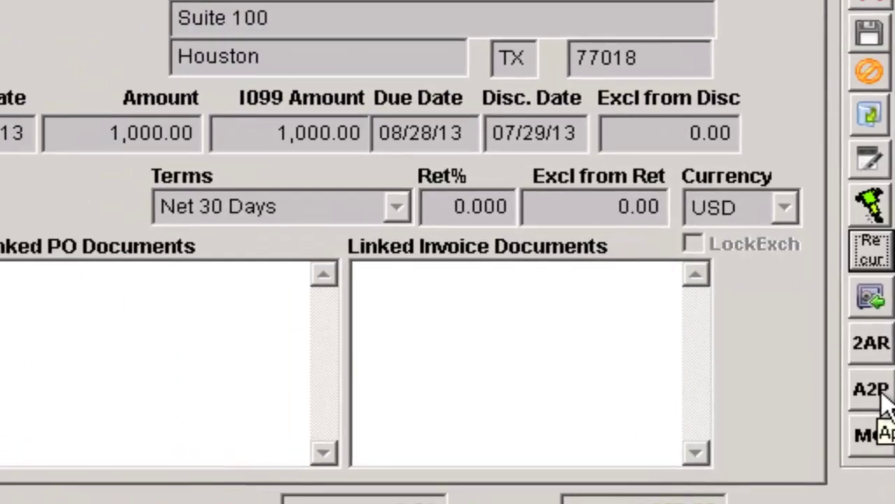
- Open the single approve-to-pay form for invoice TEST555 and set the discount amount to 10.00
left_click(657, 292)
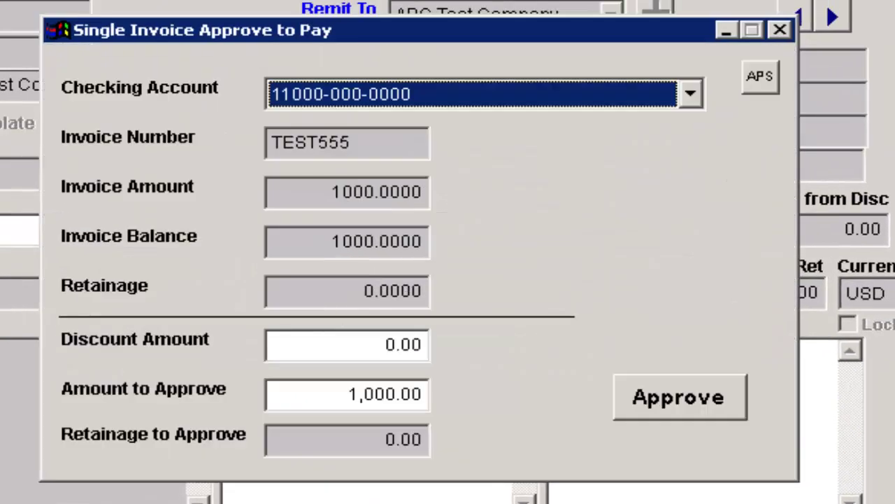
left_click(380, 343)
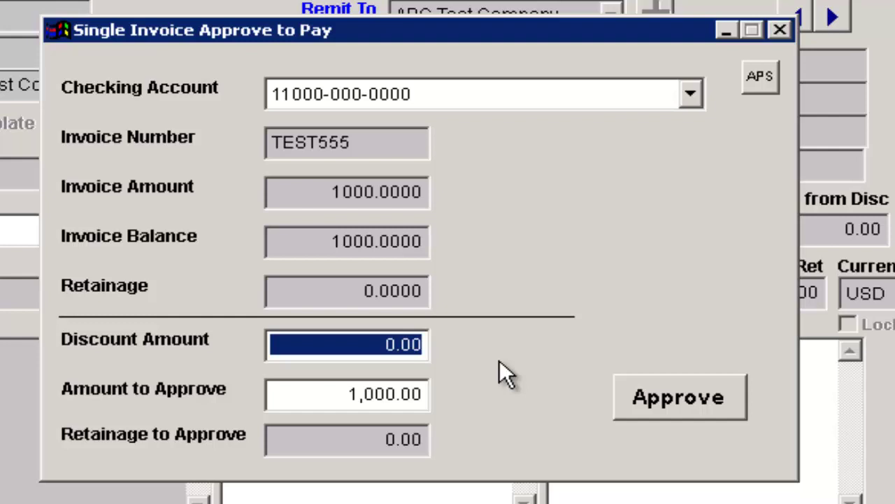
type("10")
key("Tab")
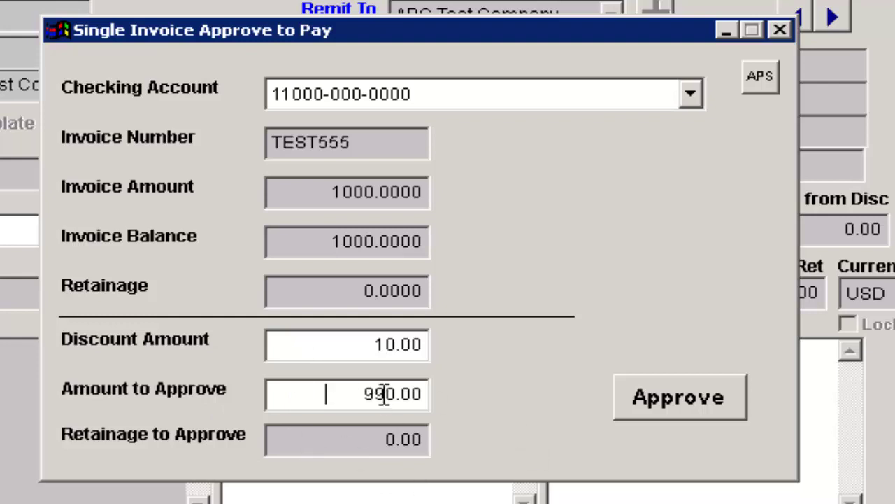
- Set the approval's discount amount to 20.00 and close the form without approving the payment
left_click(372, 344)
key("shift+End")
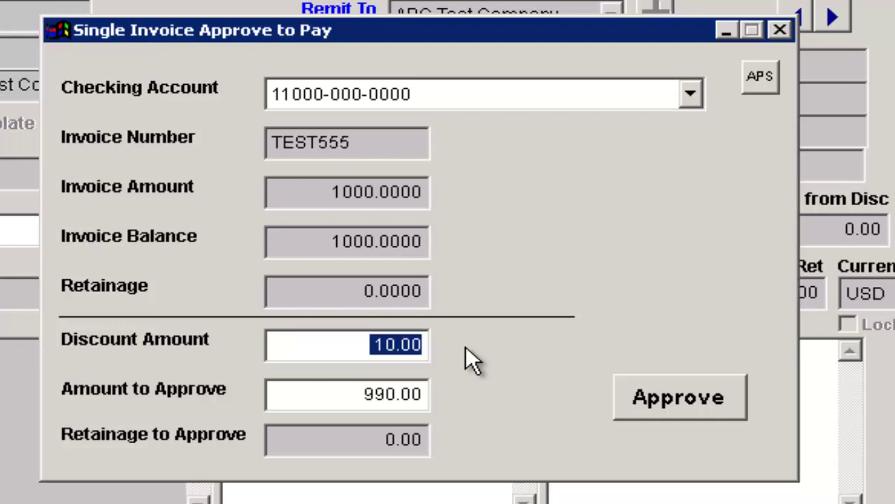
type("20")
key("Tab")
key("Tab")
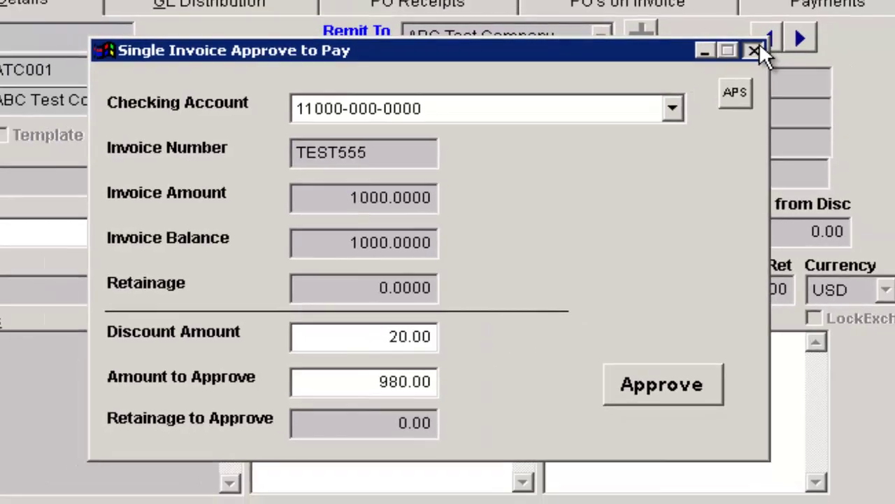
left_click(781, 29)
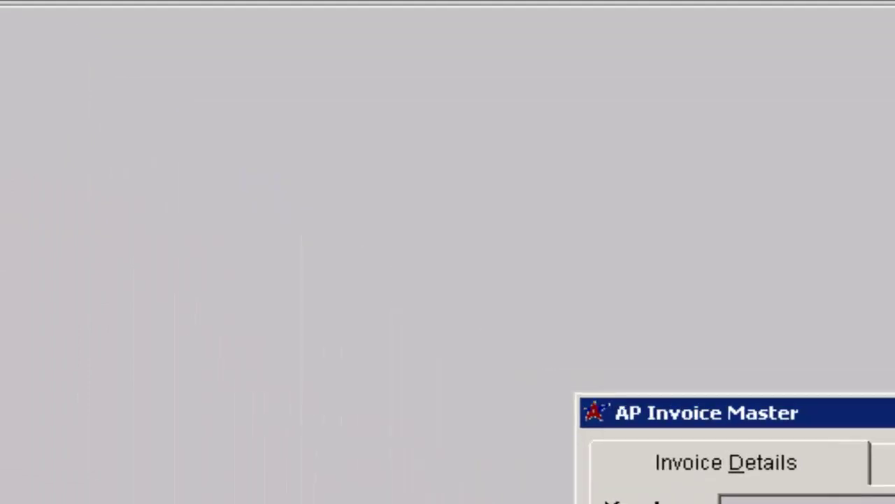
- Open Approve AP Invoices for Payment and list the invoices filtered by vendor ABC TEST
left_click(134, 56)
mouse_move(155, 101)
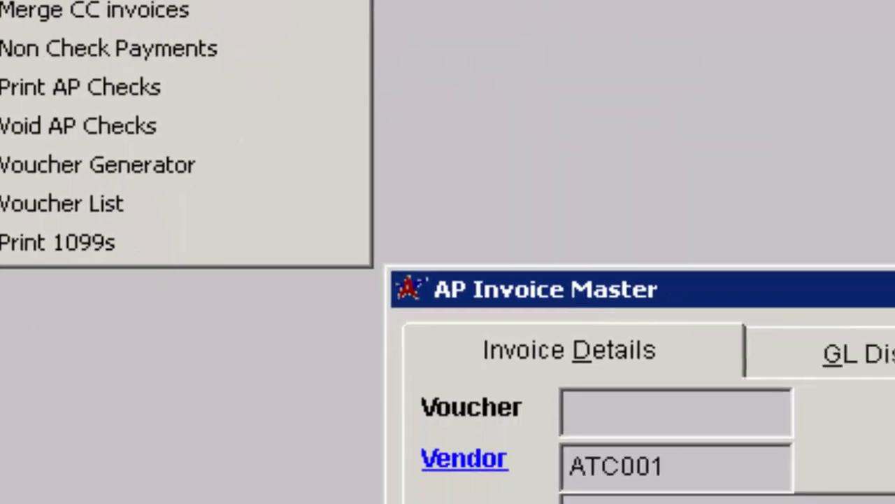
left_click(702, 217)
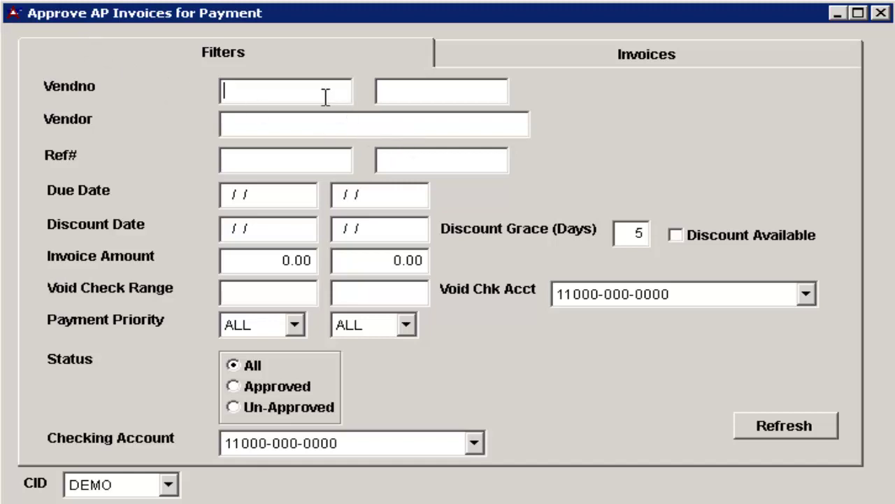
left_click(277, 125)
type("ABC TEST")
key("Tab")
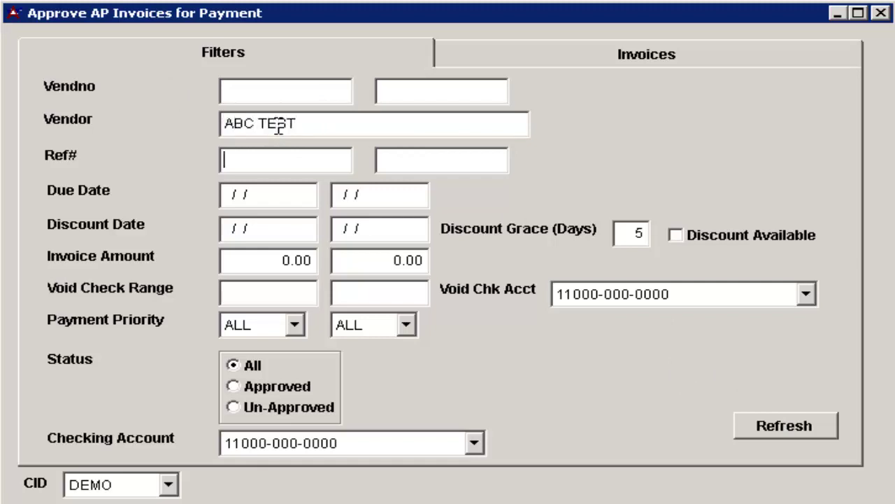
left_click(790, 431)
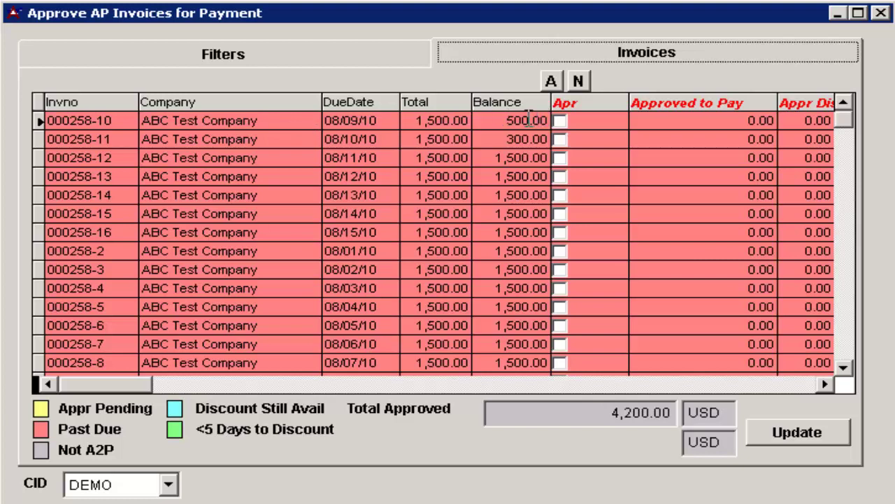
- Set the approved discount amount to 50.00 for invoice 000258-12
left_click(516, 157)
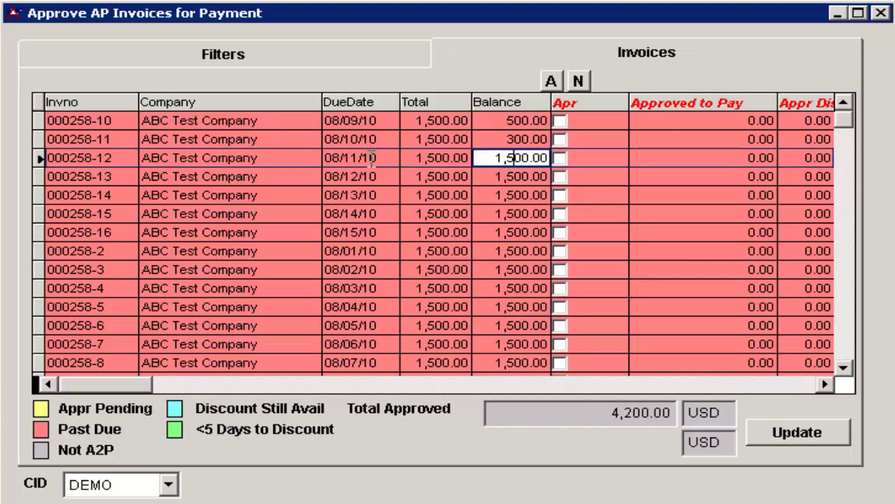
left_click(826, 387)
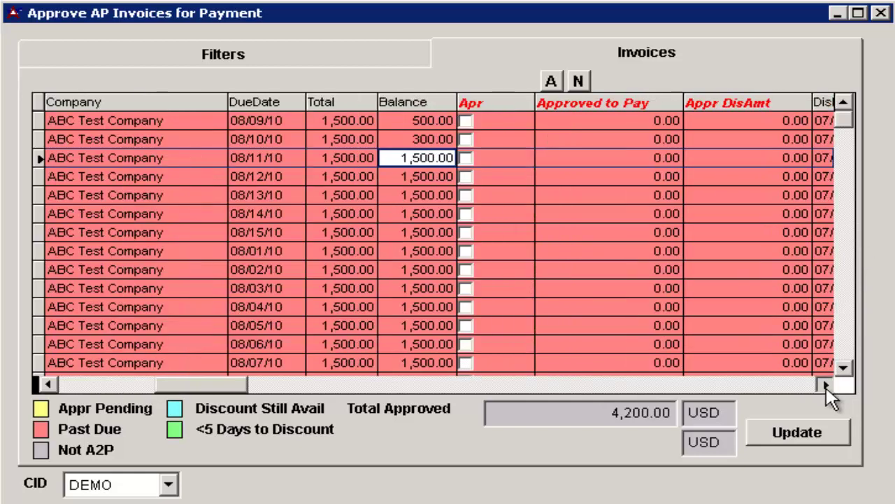
left_click(826, 386)
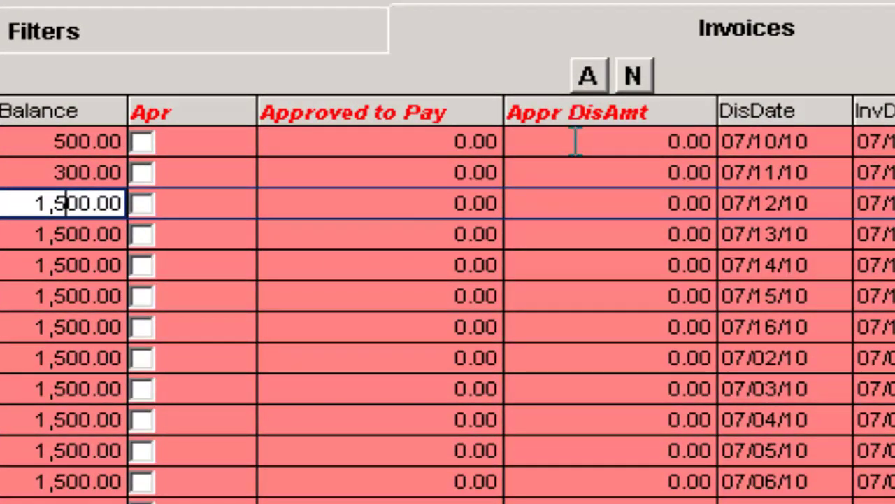
left_click(642, 204)
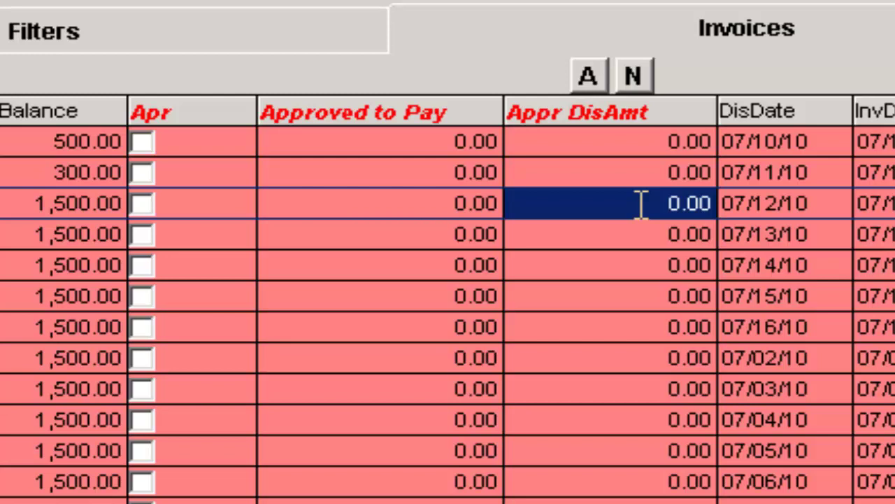
type("50")
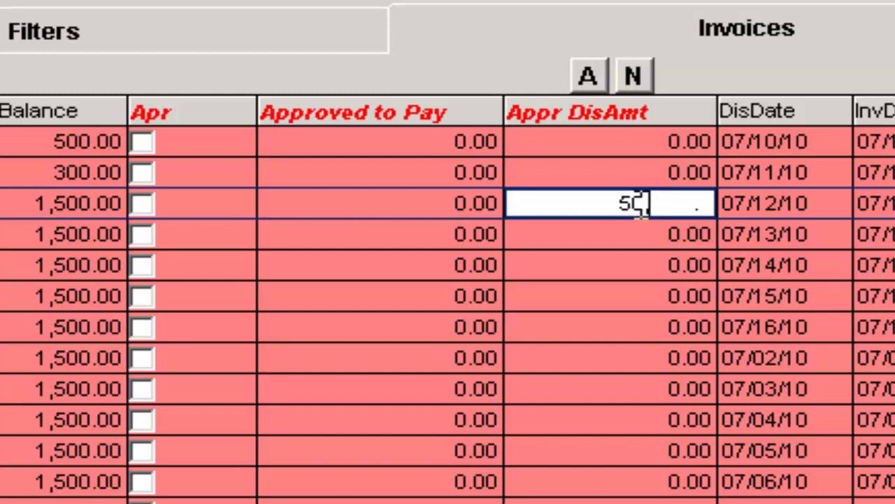
left_click(481, 199)
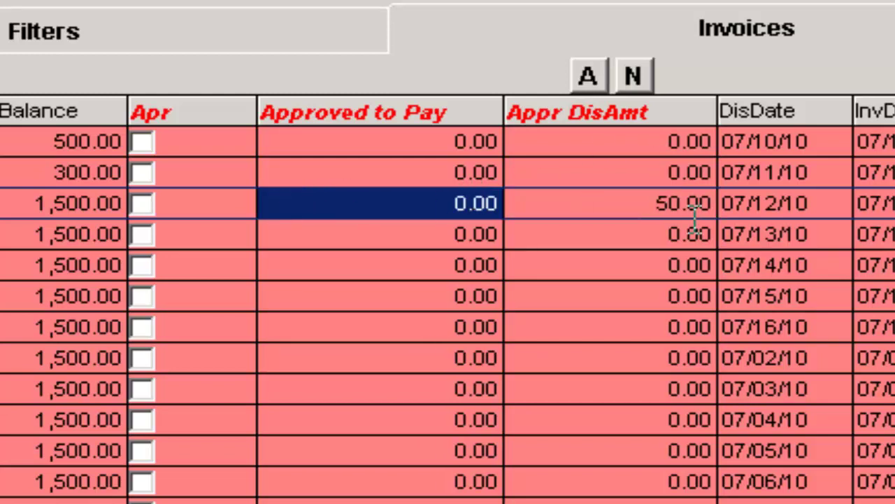
left_click(649, 205)
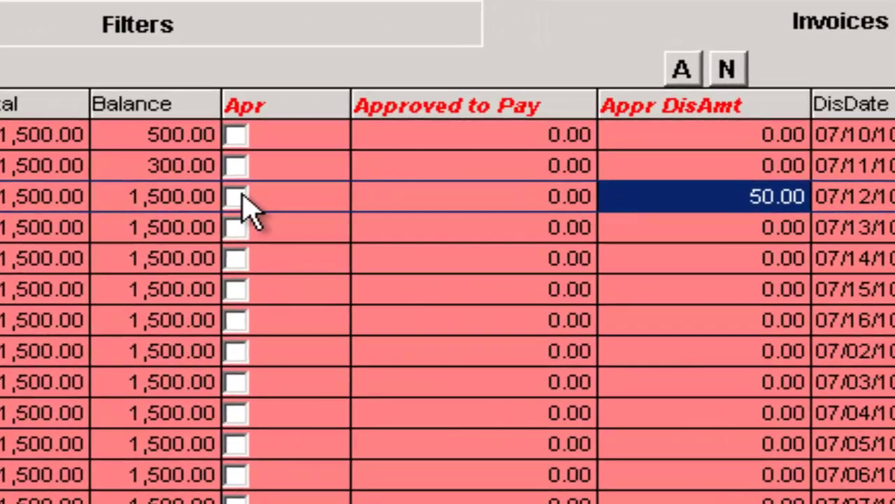
- Approve invoice 000258-12 for payment, update the approvals, and check its approved payment and discount amounts
left_click(237, 196)
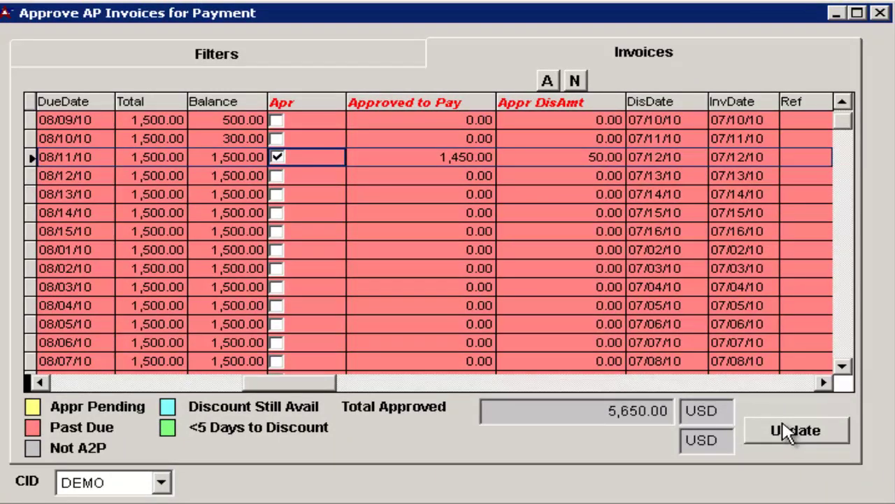
left_click(786, 431)
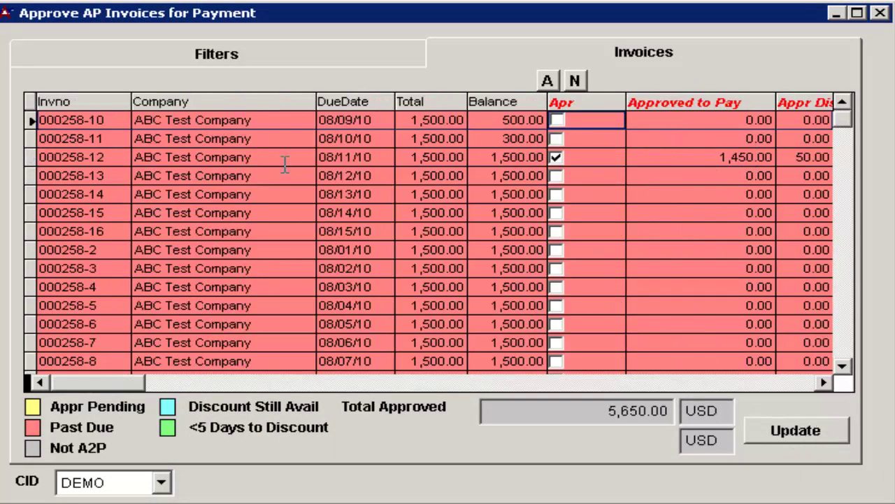
left_click(824, 382)
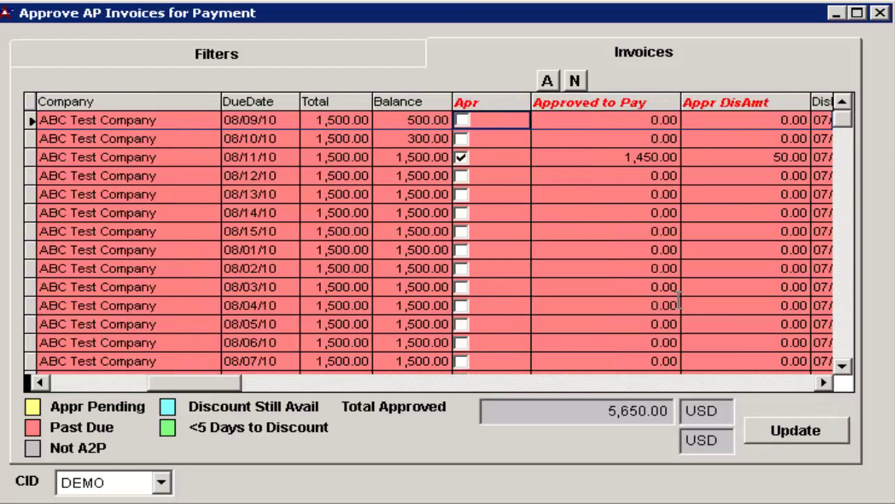
left_click(825, 382)
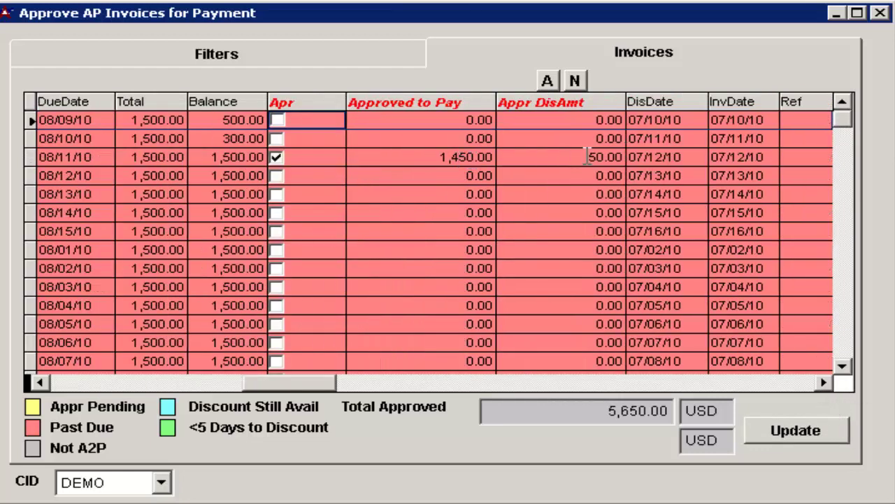